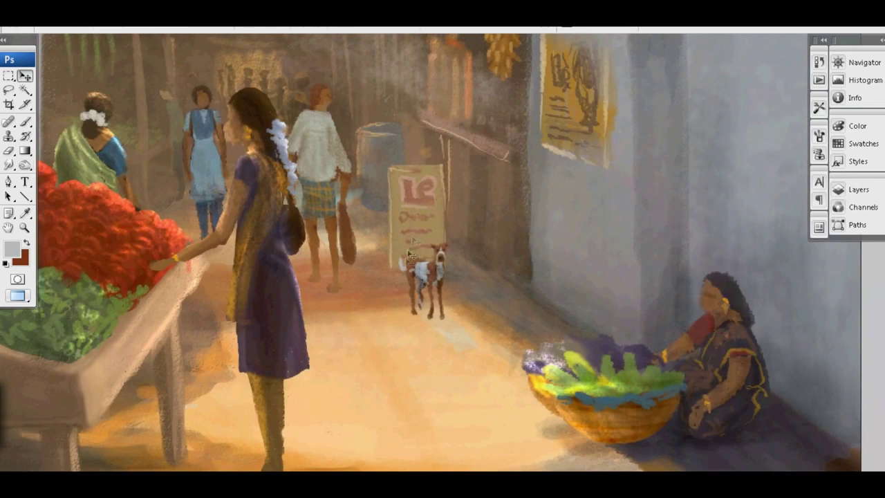
Step: Paint pale yellow highlights on the dog's head and reposition the dog slightly with Free Transform
left_click(12, 249)
left_click(682, 97)
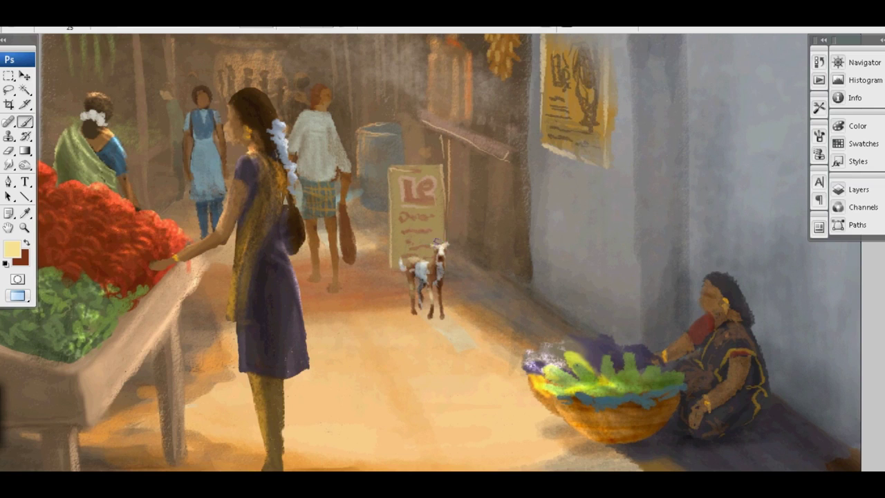
key("ctrl+t")
key("Return")
Step: Sample colours around the dog and paint reddish-brown shading under its feet
key("i")
left_click(399, 286)
left_click(428, 305)
key("b")
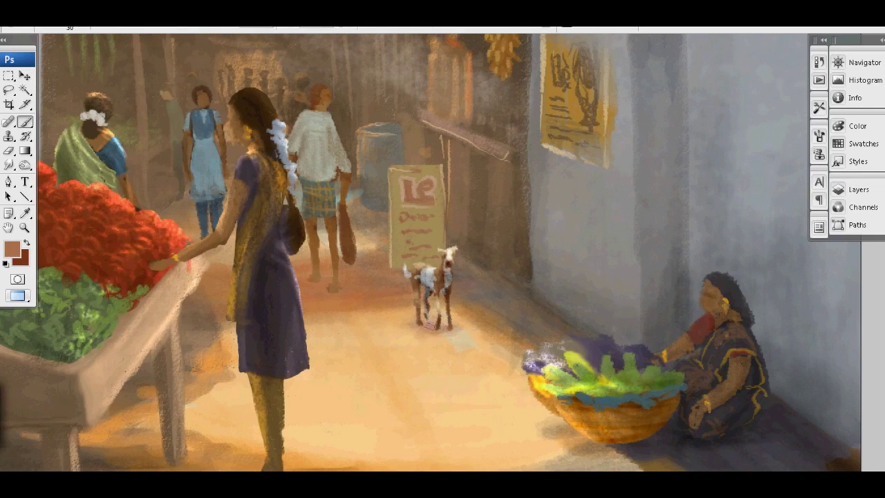
key("ctrl+minus")
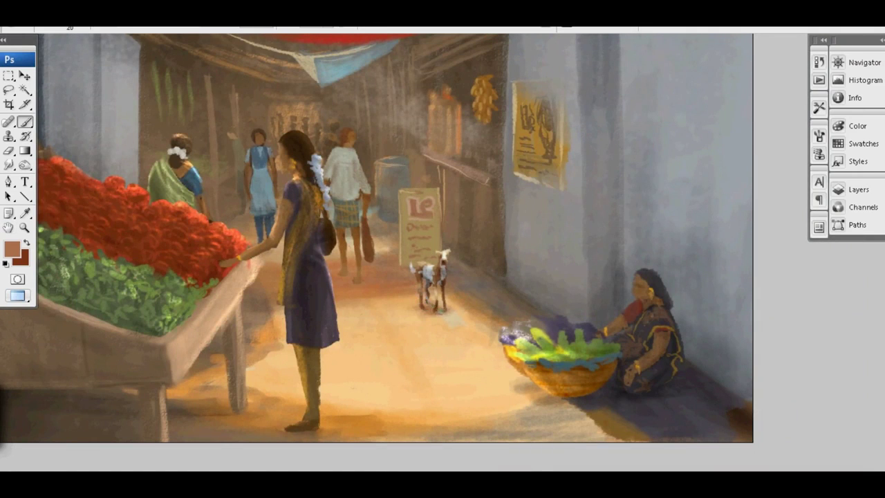
Step: Choose a light orange, change the brush blending mode and paint a warm glow over the sunlit street floor
left_click(12, 247)
left_click(667, 97)
left_click(148, 27)
left_click(148, 149)
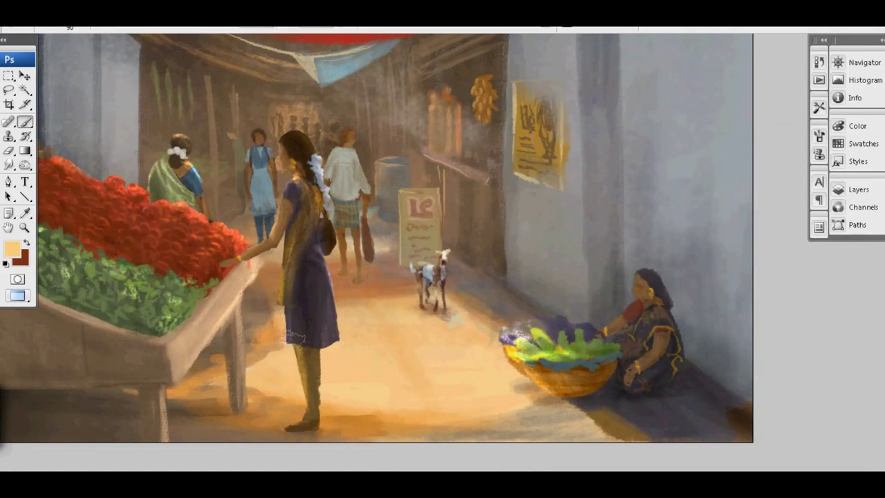
mouse_move(311, 360)
left_mouse_down()
mouse_move(484, 387)
mouse_move(415, 352)
mouse_move(353, 394)
left_mouse_up()
mouse_move(486, 390)
left_mouse_down()
mouse_move(495, 325)
mouse_move(359, 318)
left_mouse_up()
Step: Erase the excess glow covering the background figures' legs and the edges of the street floor
key("e")
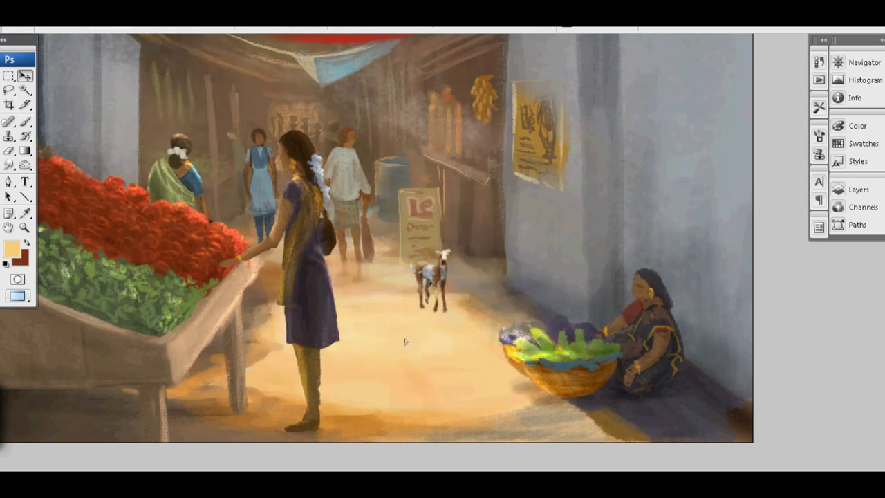
right_click(394, 135)
key("Return")
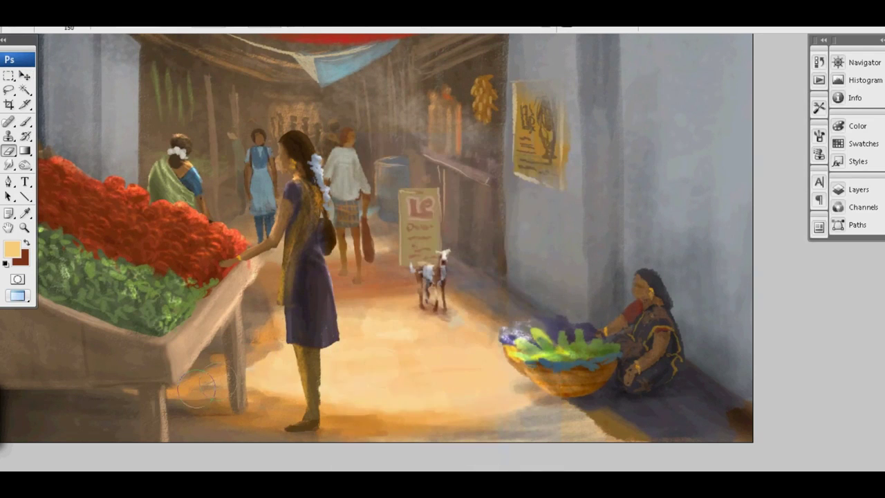
left_click_drag(373, 339, 401, 383)
Step: Brush more warm light onto the street floor around the standing girl
key("v")
key("b")
mouse_move(318, 332)
left_mouse_down()
mouse_move(330, 366)
mouse_move(403, 346)
mouse_move(490, 387)
mouse_move(433, 340)
left_mouse_up()
key("v")
left_click_drag(178, 166, 183, 171)
key("b")
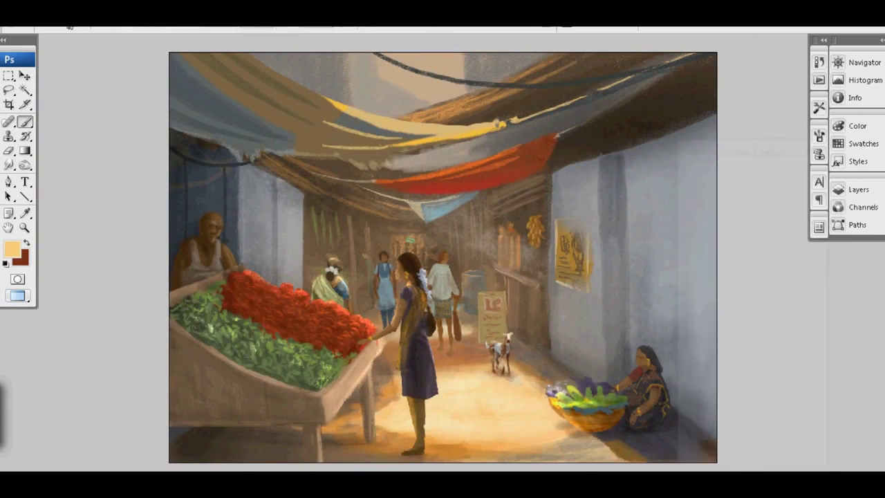
Step: Add a new layer above Layer 3 and choose a muted green to paint a figure behind the man in white
left_click(858, 189)
scroll(823, 317, "down", 5)
left_click(754, 346)
left_click(788, 467)
left_click(12, 249)
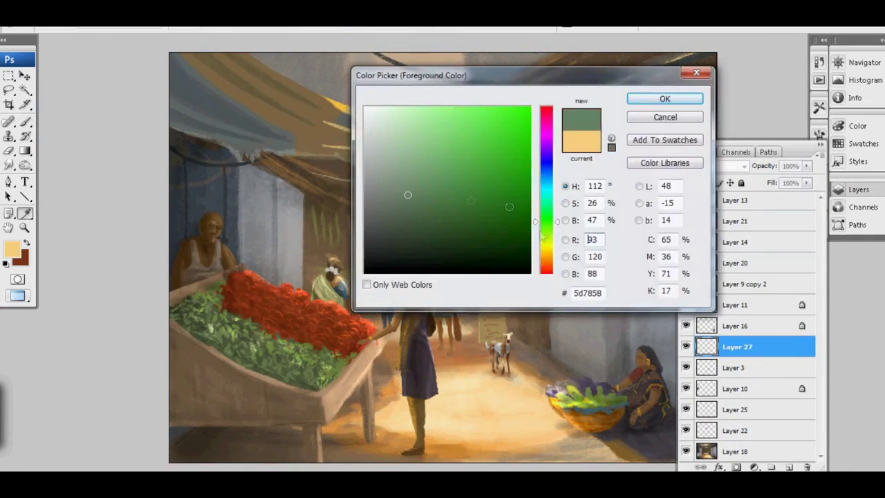
left_click(679, 96)
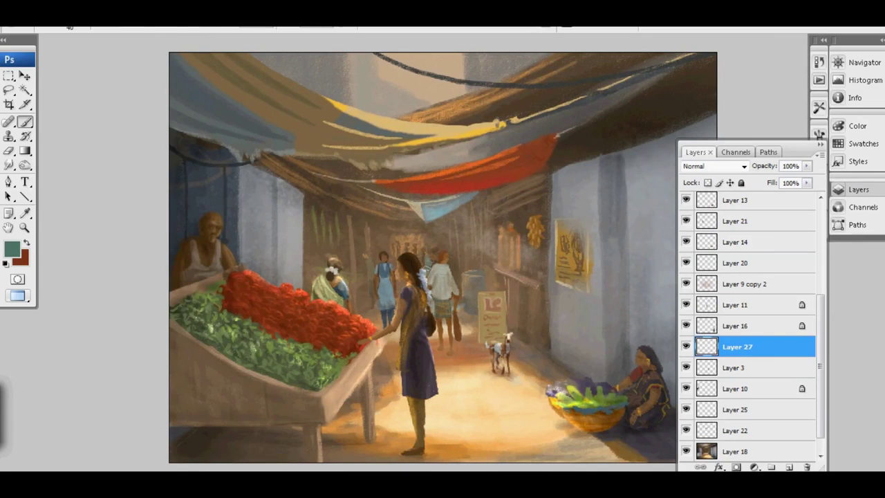
Step: Paint another distant figure beside the barrel using a sampled dark tone and a medium brown, then smudge it
left_click(664, 90, "alt")
left_click(12, 249)
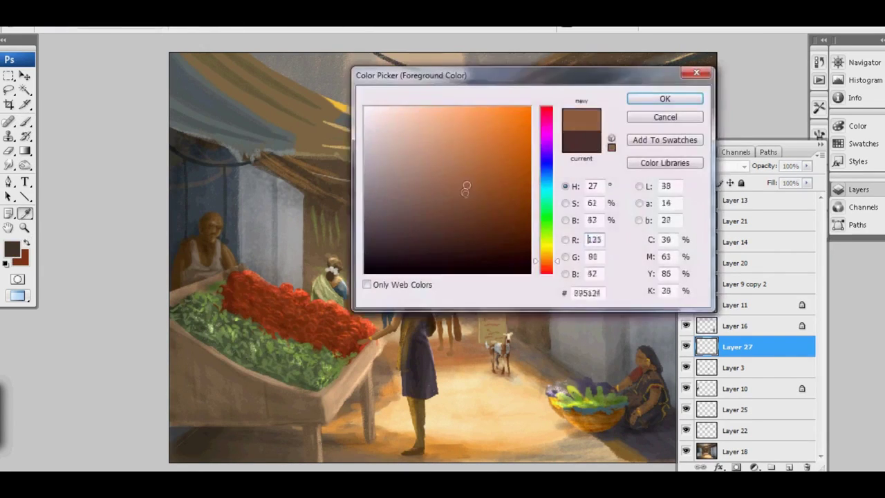
left_click(665, 97)
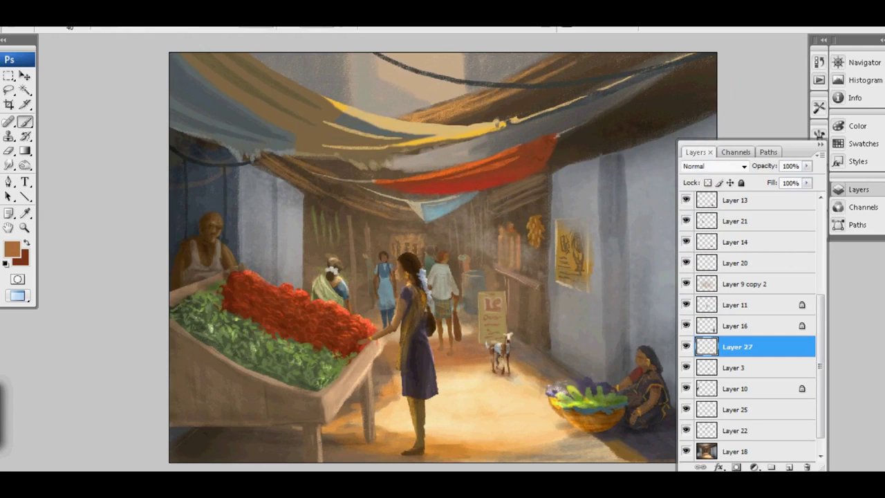
left_click(467, 240, "alt")
left_click(465, 250, "alt")
key("r")
key("r")
key("b")
Step: Choose a golden yellow for accents on the distant figures and select the layer of the woman in blue
left_click(12, 249)
left_click(504, 63)
left_click(683, 97)
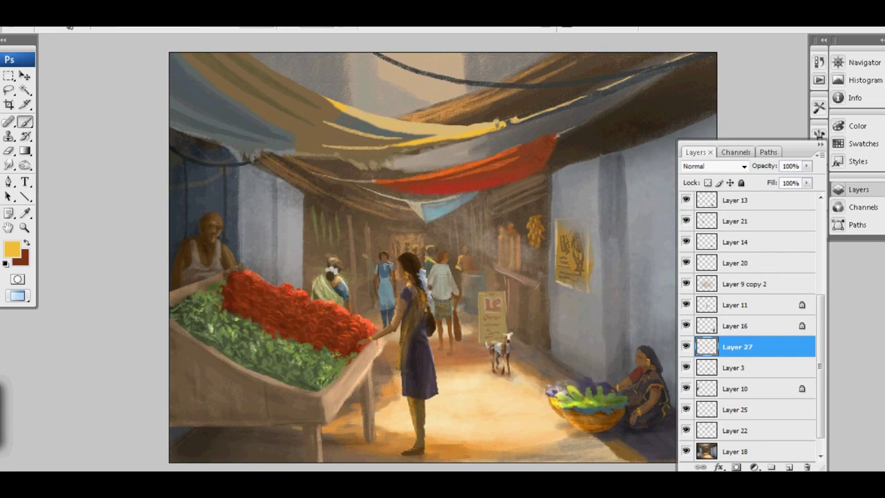
left_click(383, 270, "ctrl")
left_click(383, 269, "ctrl")
left_click(385, 267, "ctrl")
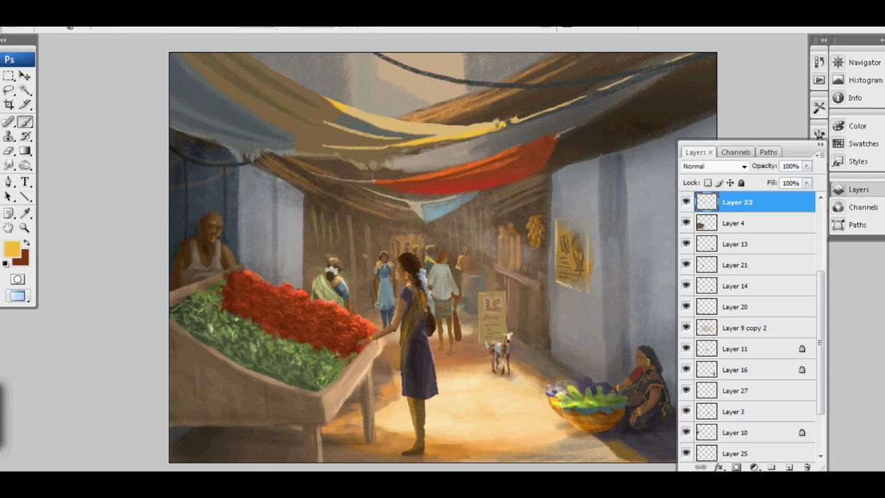
Step: Select the dog's layer, Layer 26, for adding golden yellow patches to its back
key("e")
left_click(387, 269, "ctrl")
left_click(490, 228, "ctrl")
left_click(508, 373, "ctrl")
left_click(499, 364, "ctrl")
left_click(496, 367, "ctrl")
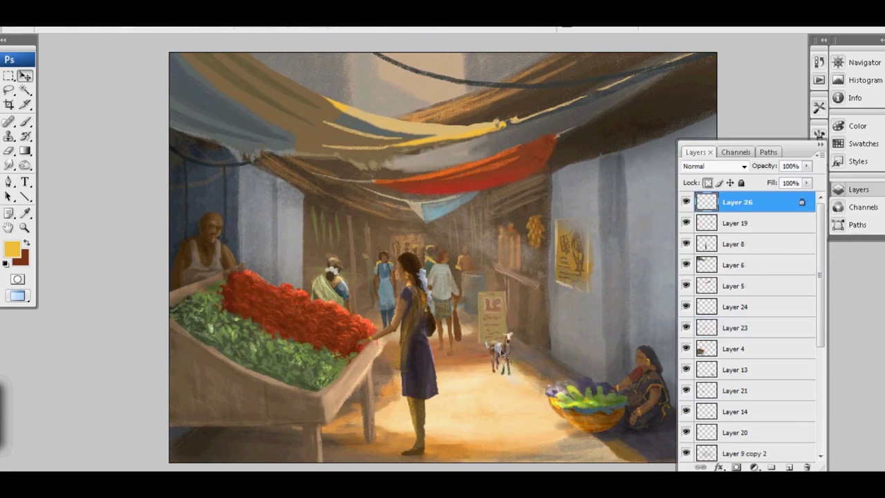
Step: Select Layer 18 and paint the ground shadow beneath the dog with a brown sampled near its feet
left_click(512, 413, "ctrl")
key("b")
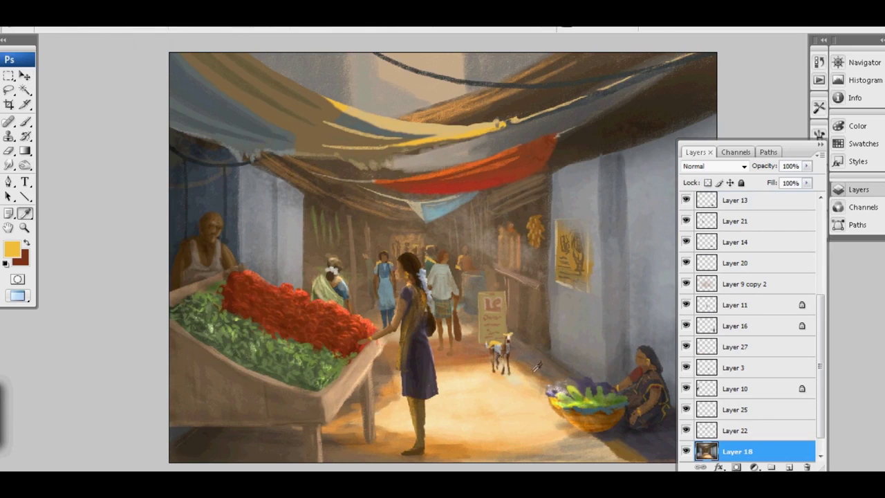
left_click(507, 375, "alt")
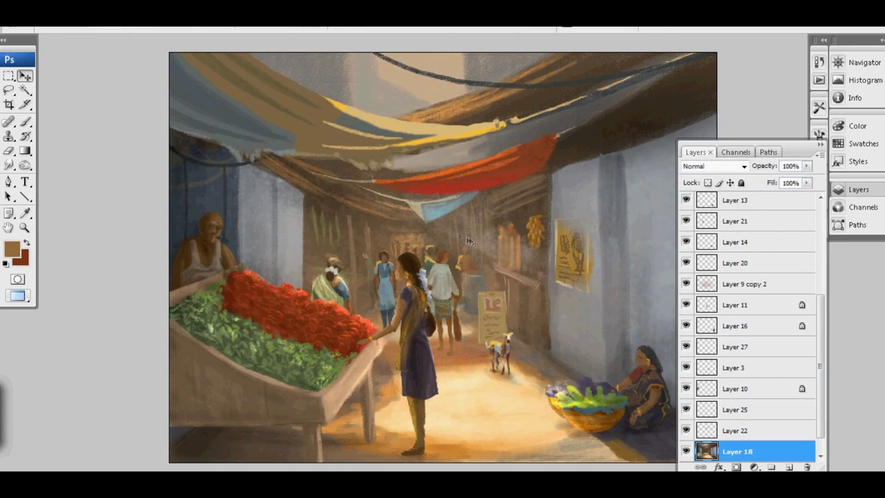
key("Tab")
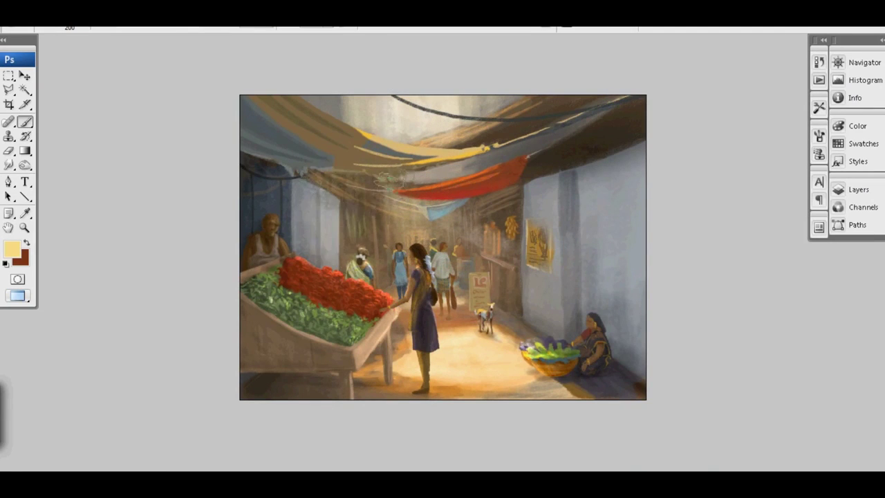
Step: Choose a green and paint a leafy vegetable pile in the lower-left foreground of the painting
key("v")
key("F7")
left_click(12, 249)
key("Return")
key("b")
mouse_move(245, 325)
left_mouse_down()
mouse_move(356, 394)
mouse_move(273, 349)
mouse_move(240, 361)
mouse_move(300, 410)
mouse_move(362, 409)
mouse_move(253, 391)
mouse_move(339, 383)
mouse_move(250, 313)
mouse_move(252, 383)
left_mouse_up()
Step: Lock the vegetable pile layer's transparent pixels and shade the pile with varied greens
left_click(11, 249)
left_click(666, 97)
left_click(708, 183)
mouse_move(273, 332)
left_mouse_down()
mouse_move(248, 370)
mouse_move(261, 397)
mouse_move(245, 382)
mouse_move(274, 403)
mouse_move(241, 359)
mouse_move(321, 373)
mouse_move(314, 395)
mouse_move(262, 366)
mouse_move(276, 374)
mouse_move(241, 323)
mouse_move(231, 380)
mouse_move(294, 362)
mouse_move(345, 381)
mouse_move(318, 384)
mouse_move(369, 392)
mouse_move(293, 404)
mouse_move(229, 356)
mouse_move(239, 387)
left_mouse_up()
left_click(12, 249)
left_click(719, 77)
left_click(12, 248)
left_click(719, 77)
Step: Choose a bright yellow-green and paint rounded leaf highlights across the foreground vegetable pile
left_click(12, 249)
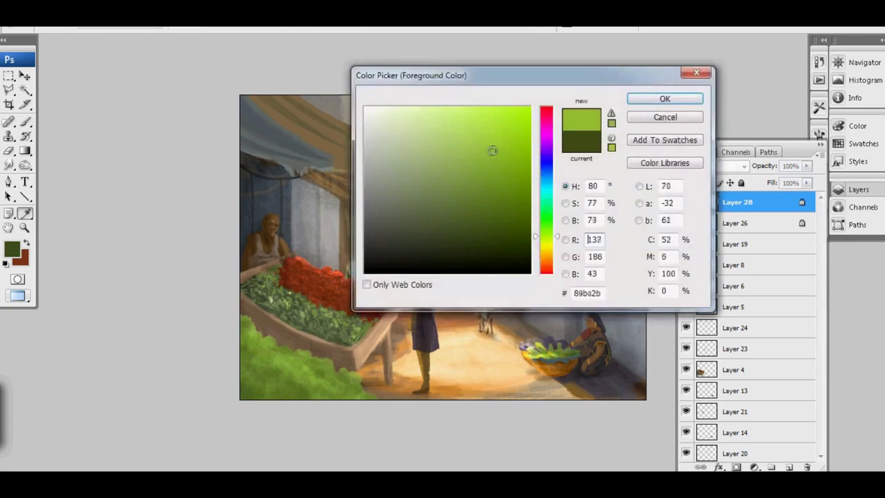
left_click(666, 97)
mouse_move(264, 377)
left_mouse_down()
mouse_move(311, 394)
mouse_move(266, 322)
left_mouse_up()
left_click_drag(277, 356, 322, 374)
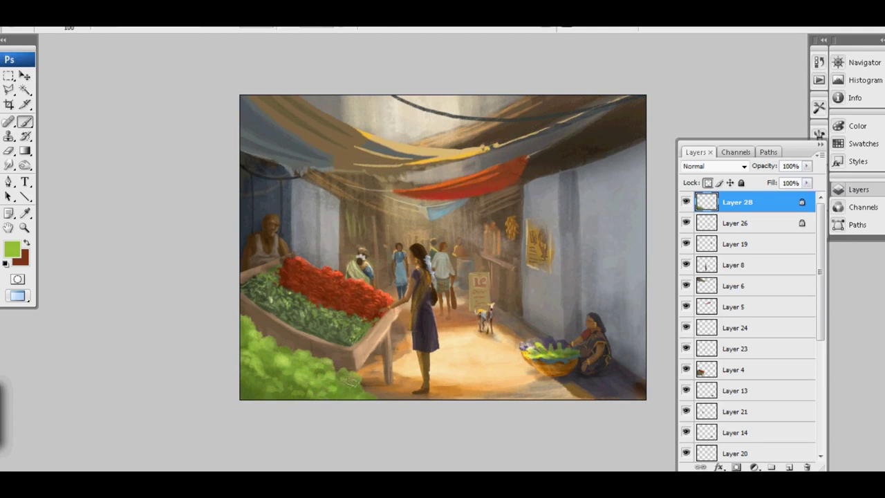
key("v")
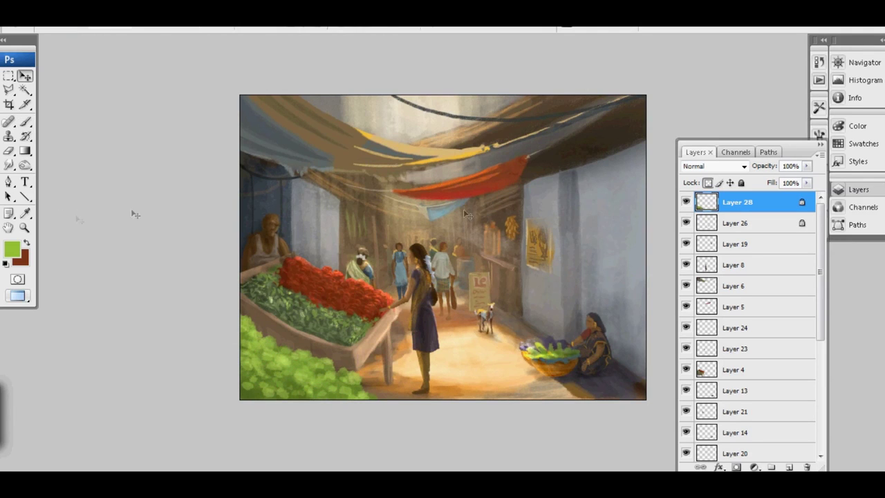
Step: Paint purple vegetables along the lower edge of the green foreground pile and brighten the pile with the Dodge tool
left_click(11, 247)
mouse_move(548, 207)
left_mouse_down()
mouse_move(547, 270)
mouse_move(547, 125)
left_mouse_up()
left_click(443, 207)
left_click(669, 97)
key("b")
left_click(148, 26)
left_click(148, 36)
mouse_move(247, 382)
left_mouse_down()
mouse_move(284, 393)
mouse_move(251, 413)
mouse_move(221, 369)
mouse_move(195, 260)
mouse_move(237, 373)
mouse_move(298, 398)
mouse_move(233, 322)
mouse_move(366, 393)
left_mouse_up()
key("o")
key("v")
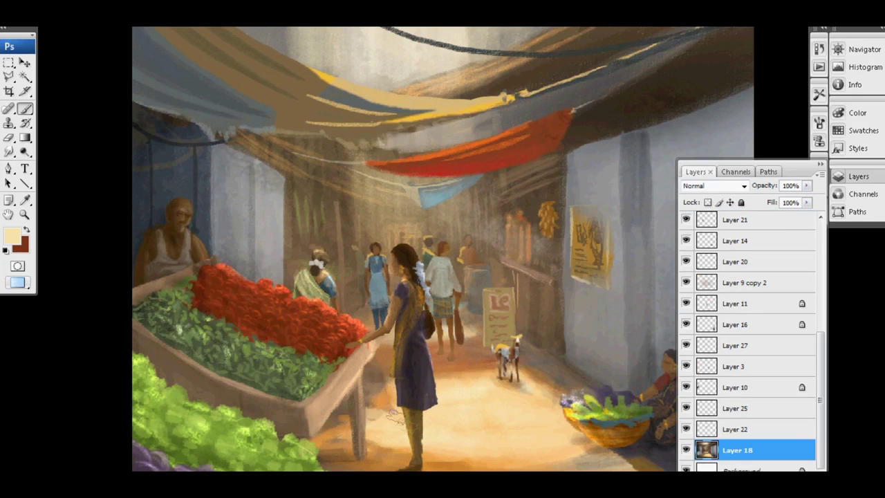
Step: Paint pale cream light across the street floor around the girl and towards the basket on Layer 18
mouse_move(392, 415)
left_mouse_down()
mouse_move(346, 405)
mouse_move(332, 432)
mouse_move(311, 441)
mouse_move(387, 441)
left_mouse_up()
left_click_drag(401, 383, 484, 372)
left_click_drag(539, 387, 580, 443)
Step: Choose an orange and paint warm strokes along the near edge of the street floor and beside the cart
left_click(11, 236)
key("Return")
left_click_drag(384, 448, 577, 456)
left_click_drag(366, 387, 387, 380)
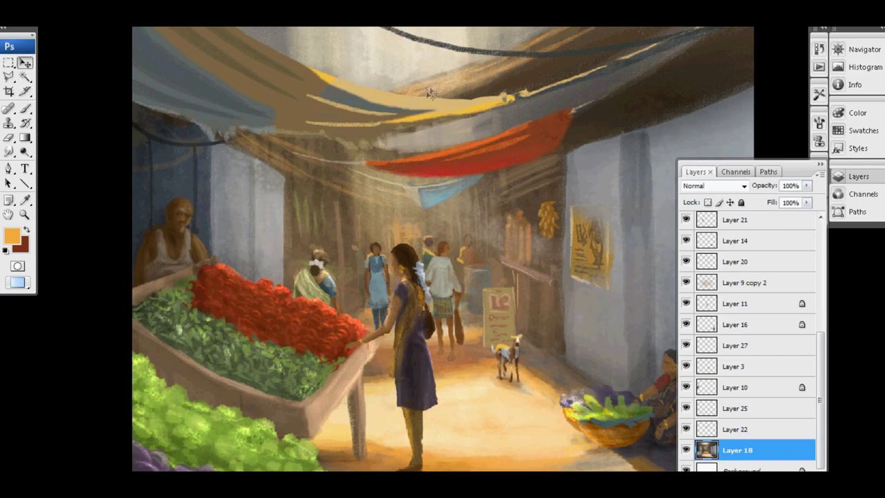
Step: Sample the pale cream of the floor and paint highlights along the edges of the hanging red and blue cloths
key("ctrl+minus")
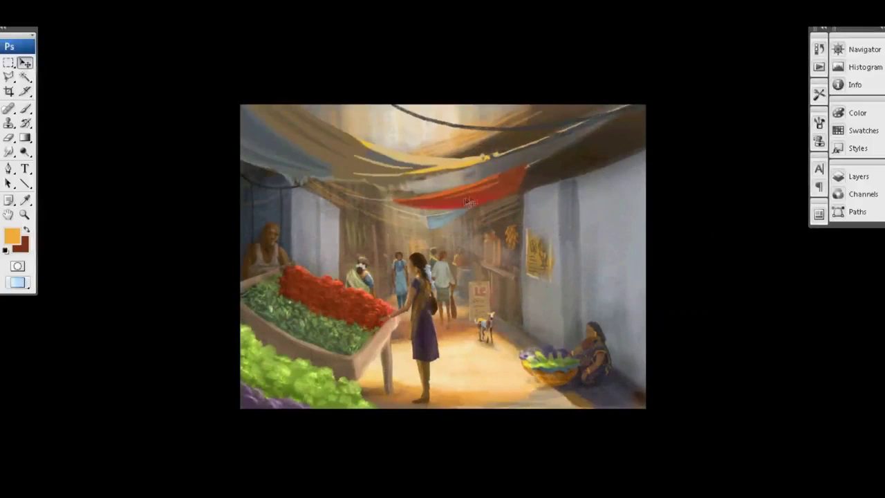
key("b")
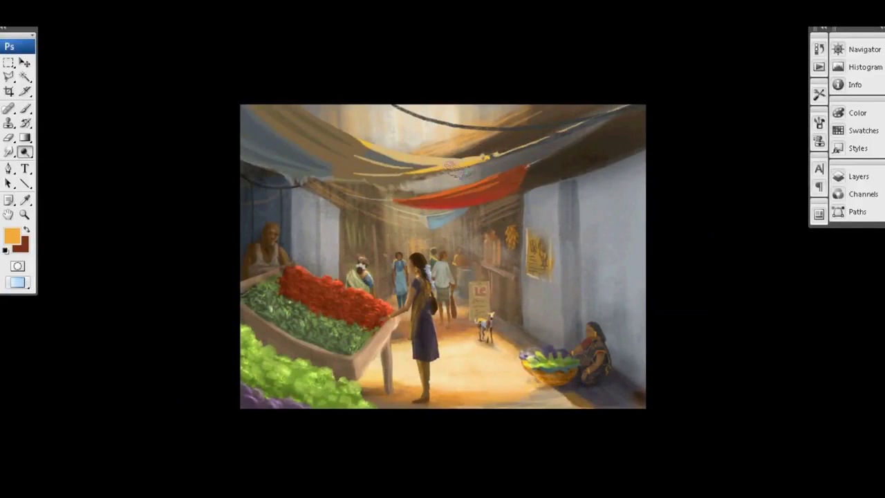
left_click(468, 351, "alt")
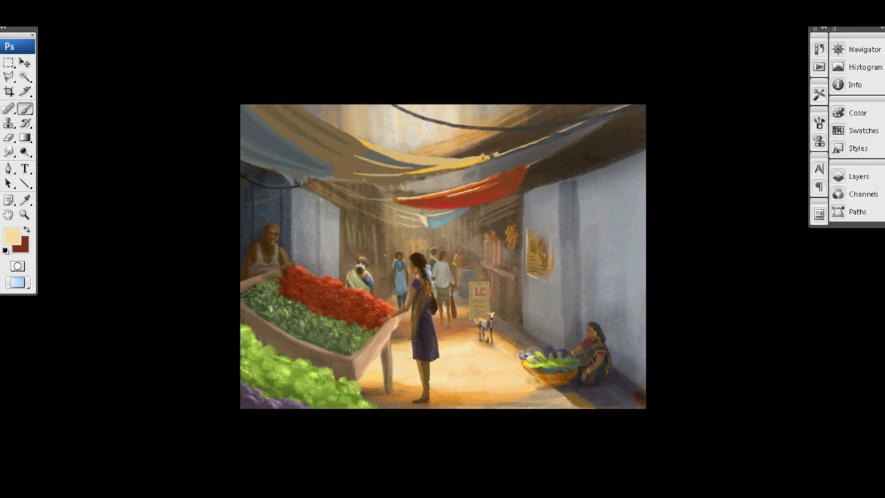
key("v")
key("ctrl+plus")
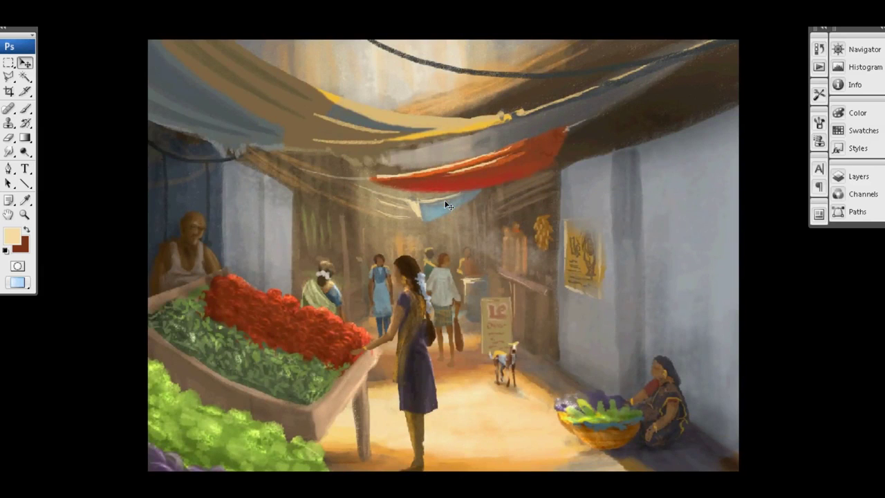
Step: Choose a vivid red-orange and paint it over the shoulders of the distant man's white shirt
key("b")
left_click(11, 237)
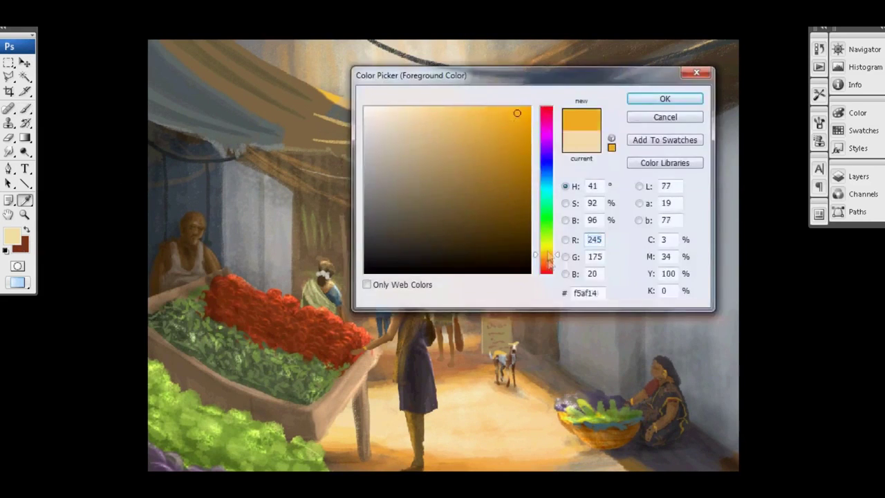
left_click(666, 97)
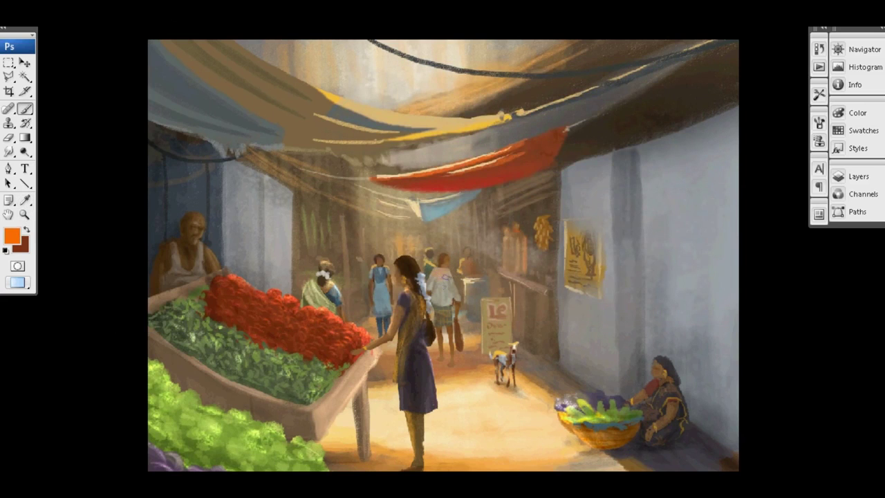
left_click(12, 236)
left_click(544, 268)
key("Return")
key("o")
key("F7")
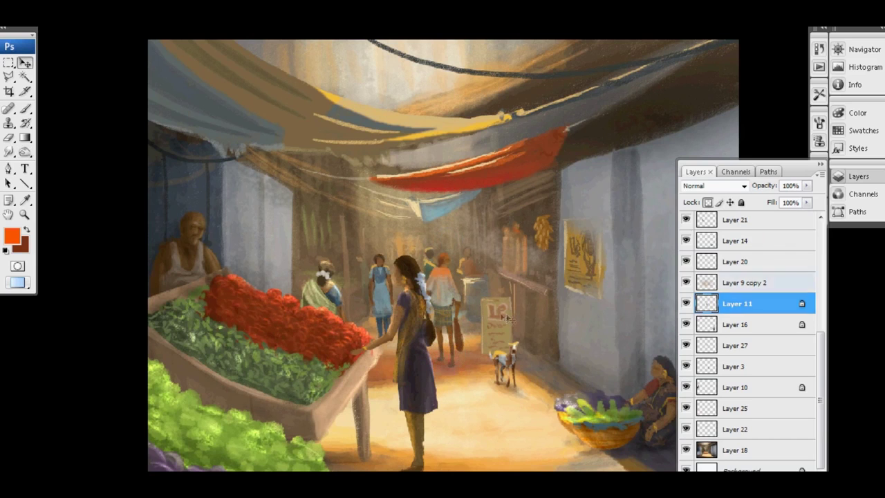
Step: Select Layer 3 and shift the street signboard's colour towards red with Color Balance
left_click(734, 365)
key("ctrl+b")
left_click_drag(625, 182, 590, 182)
left_click(737, 112)
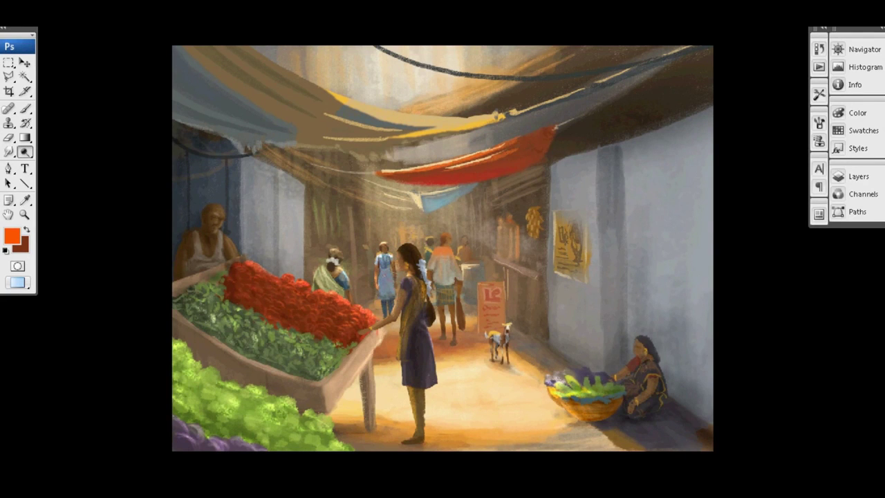
Step: Select Layer 11 and paint more red-orange onto the distant man's head and shirt
key("v")
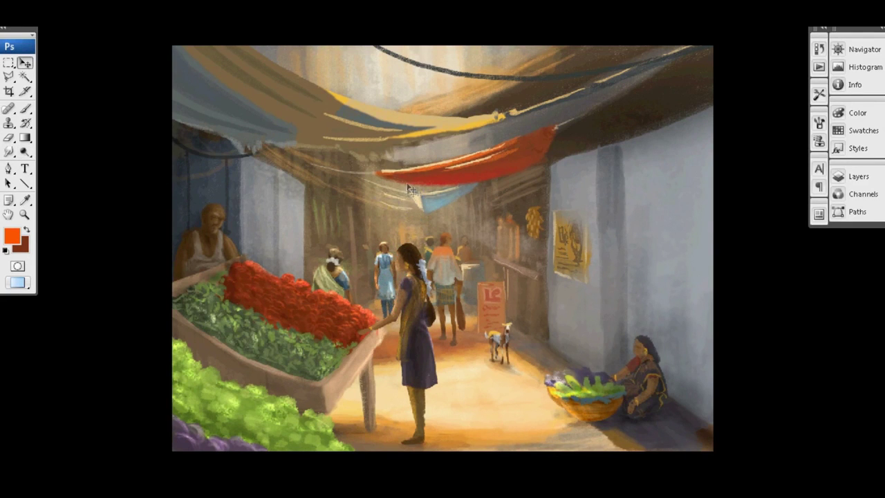
left_click(858, 176)
left_click(686, 324)
left_click(686, 324)
right_click(470, 276)
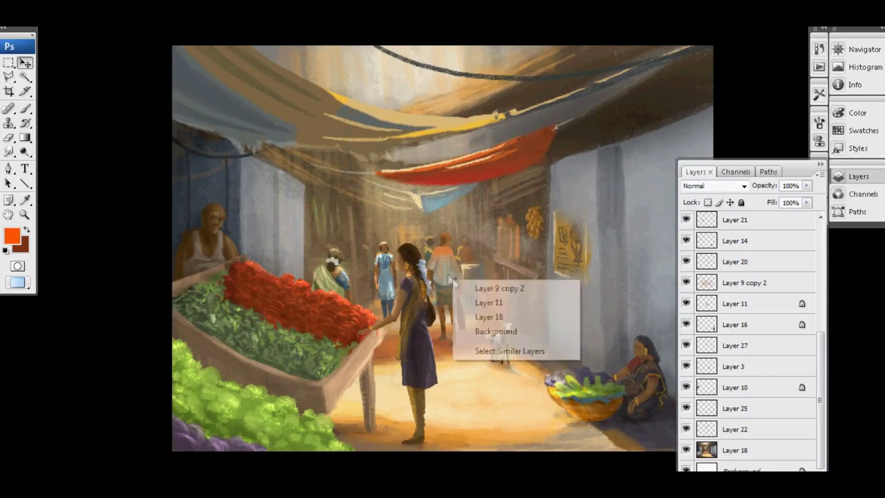
left_click(494, 302)
key("b")
left_click(11, 235)
key("Return")
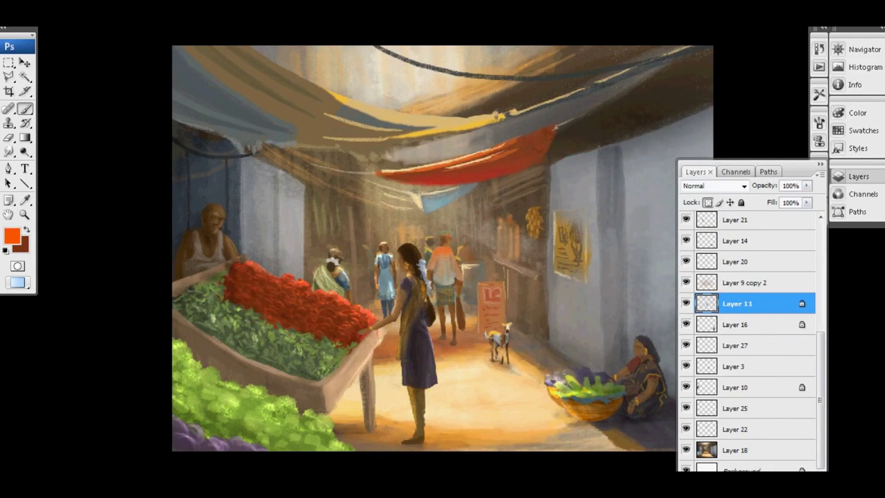
Step: Select Layer 22, lock its transparent pixels and paint light cyan over the hanging blue cloth
left_click(430, 201, "alt")
right_click(431, 201, "ctrl")
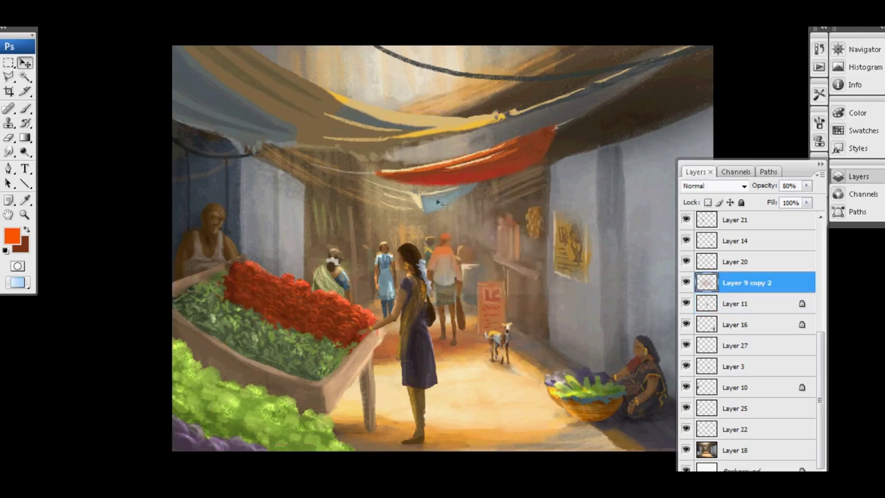
left_click(470, 277)
left_click(430, 200, "alt")
left_click_drag(421, 205, 441, 201)
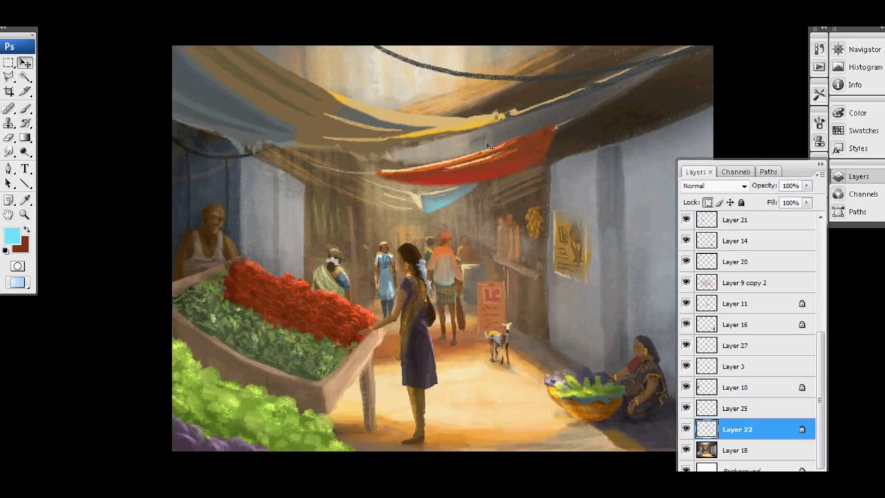